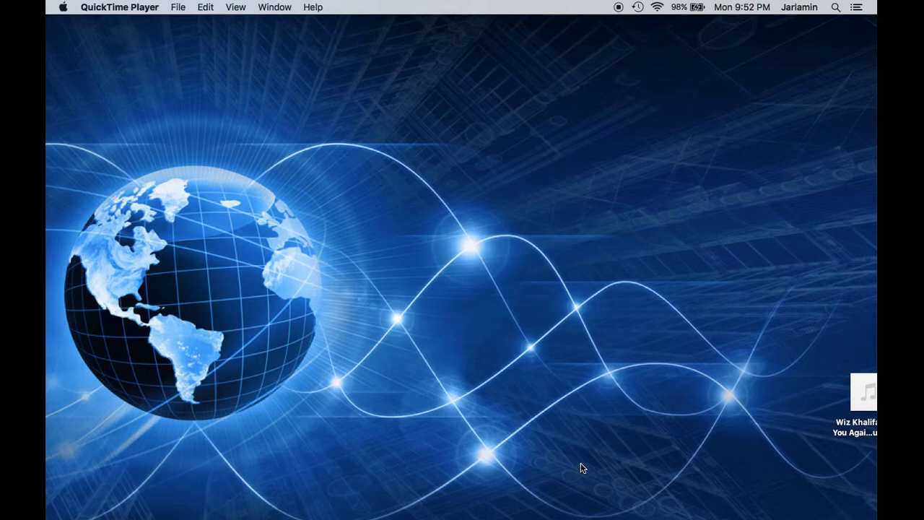
- Open iTunes and create an AAC version of the song "Example" in the music library
mouse_move(607, 514)
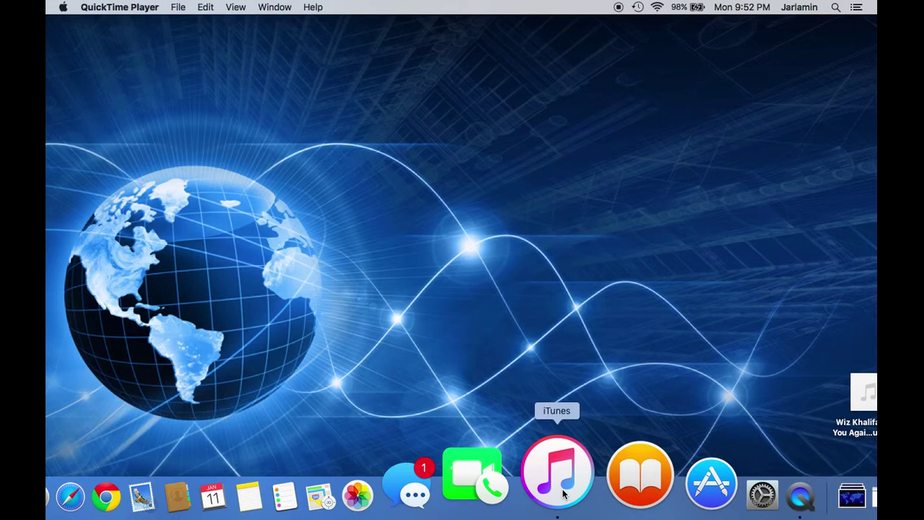
click(564, 493)
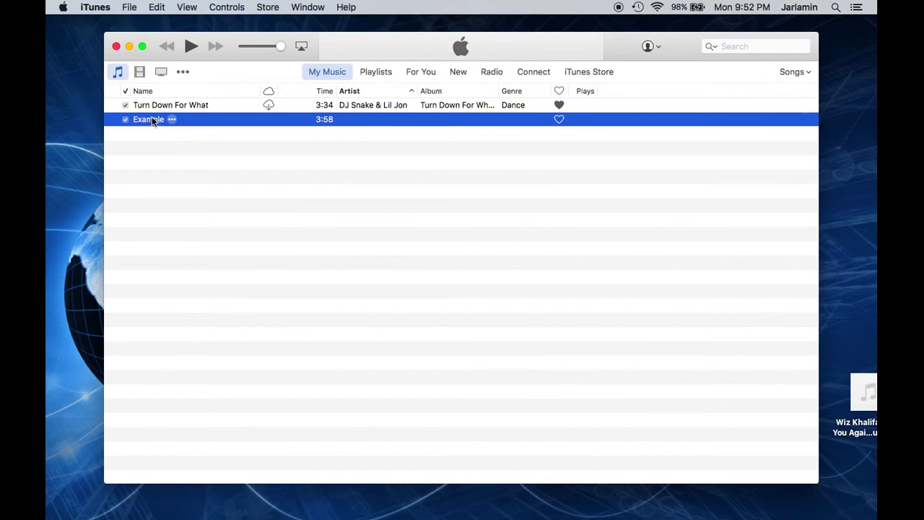
right_click(151, 120)
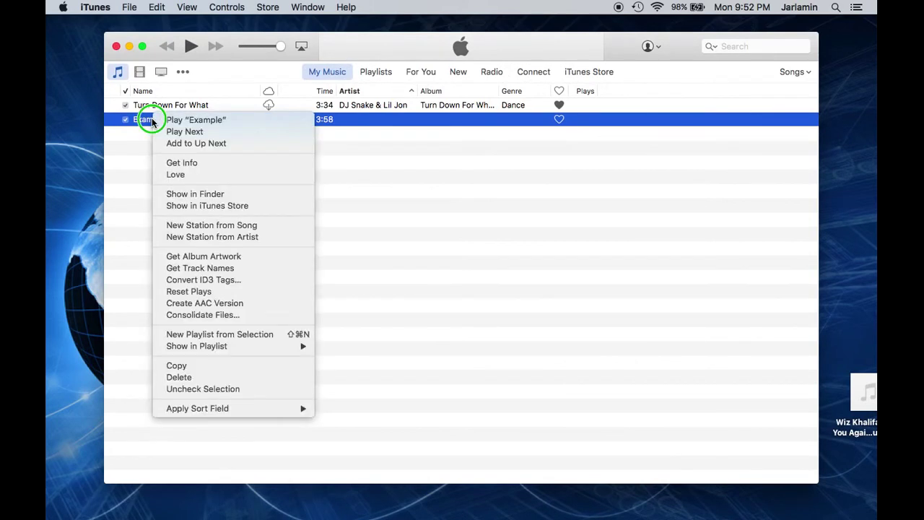
click(218, 304)
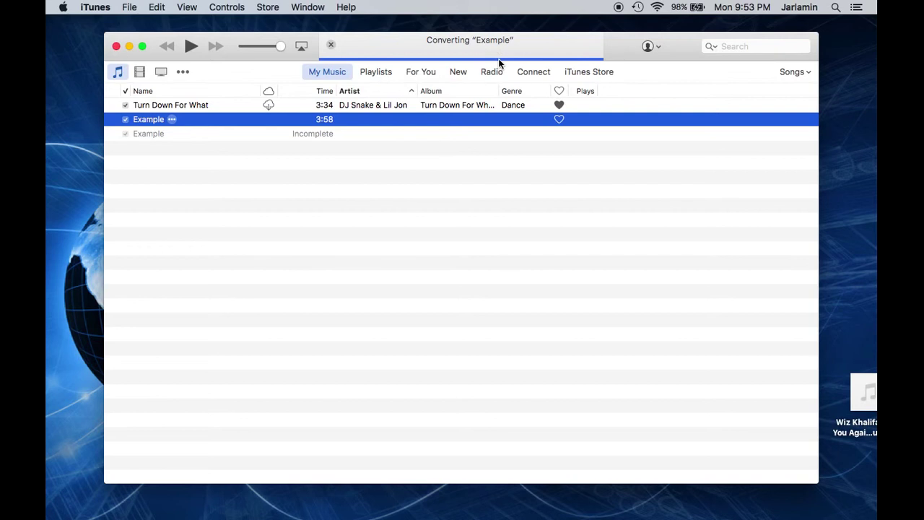
- Set the playback stop time of the new AAC copy of "Example" to 0:15 in its song options
click(150, 136)
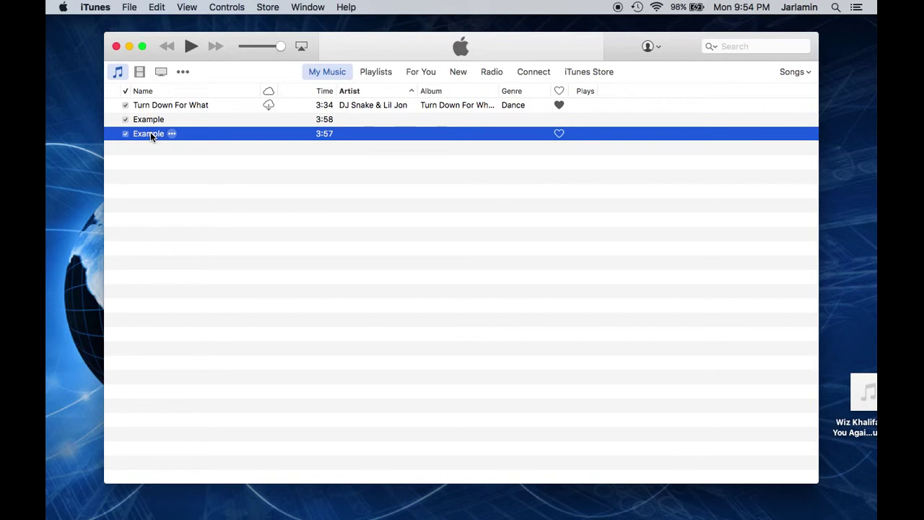
right_click(150, 136)
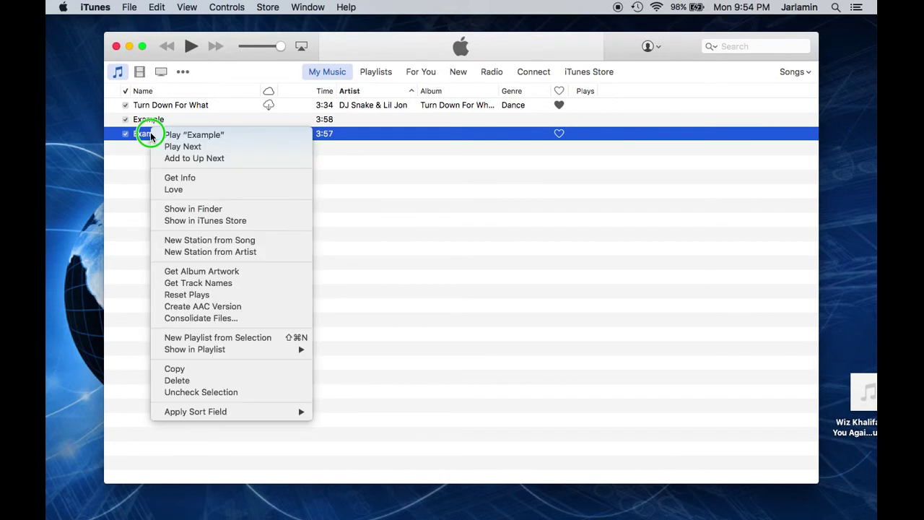
click(173, 178)
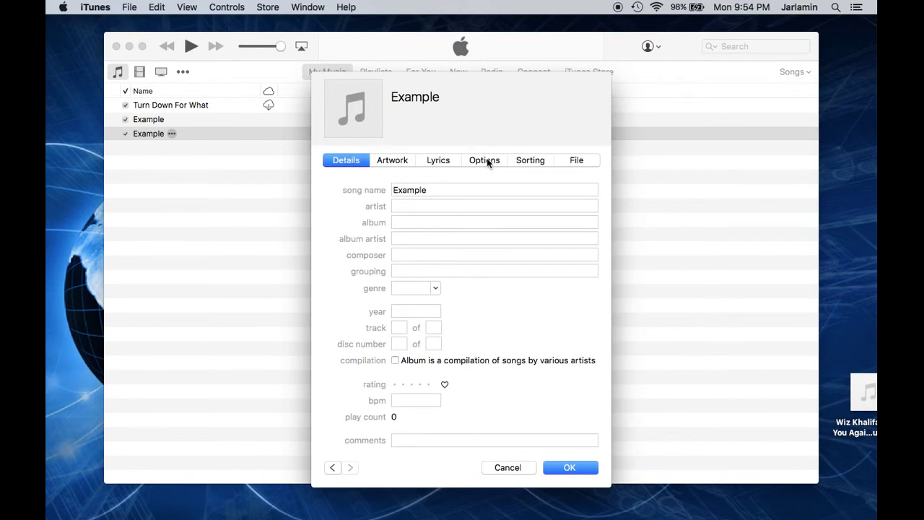
click(488, 161)
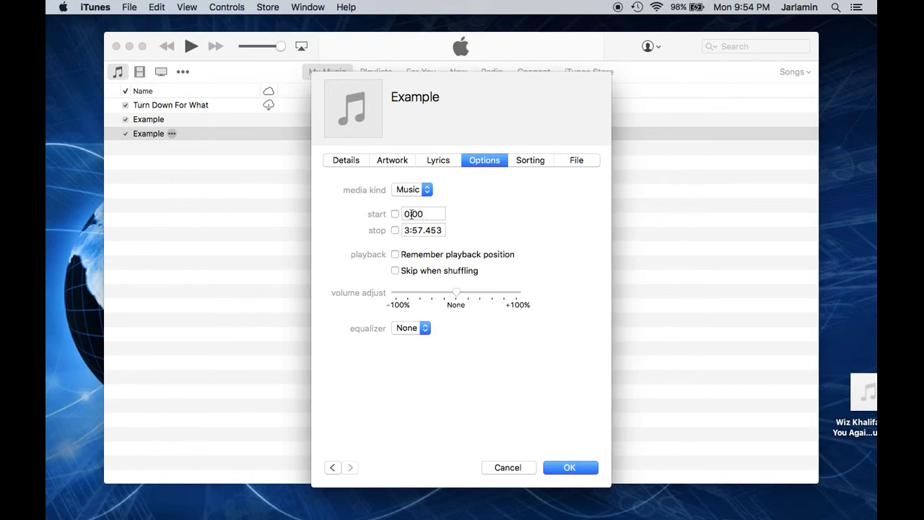
click(406, 230)
key(BackSpace)
key(BackSpace)
text(0)
drag(413, 230, 463, 229)
text(15)
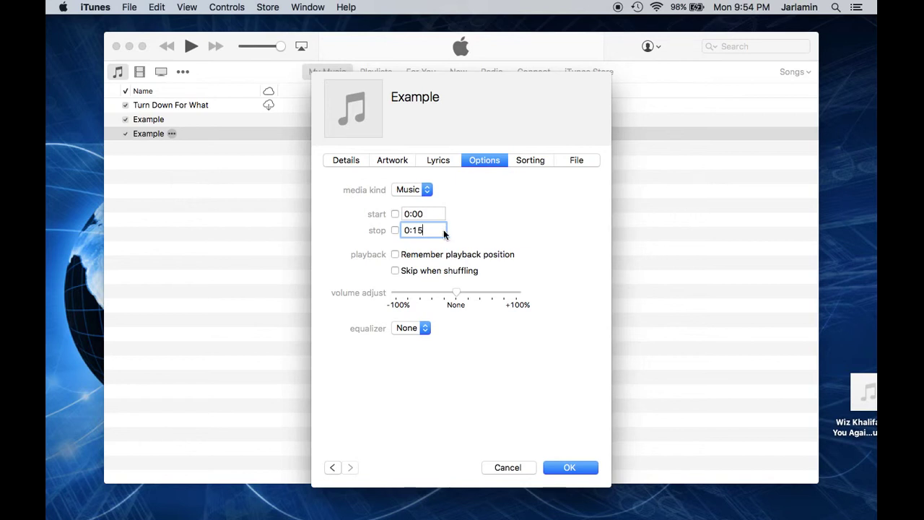
click(567, 467)
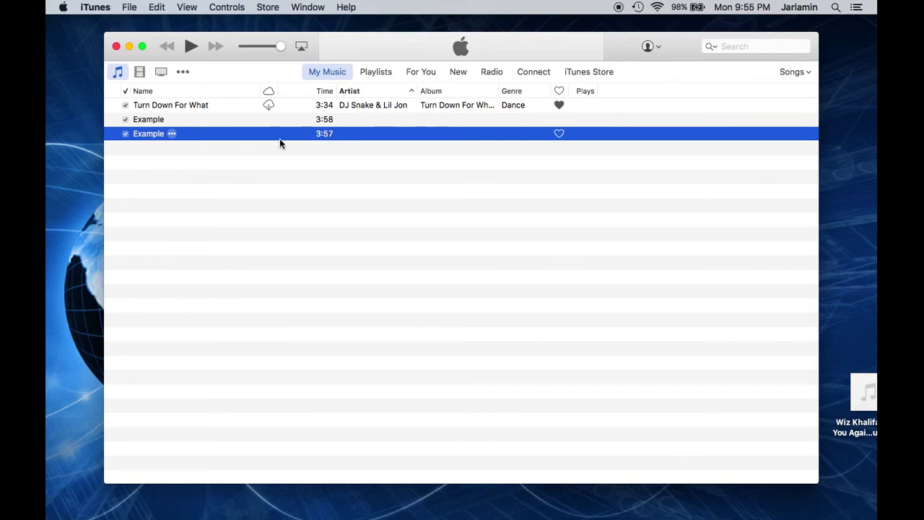
- Create an AAC version of the shortened "Example" song and copy the resulting clip to the desktop
right_click(210, 136)
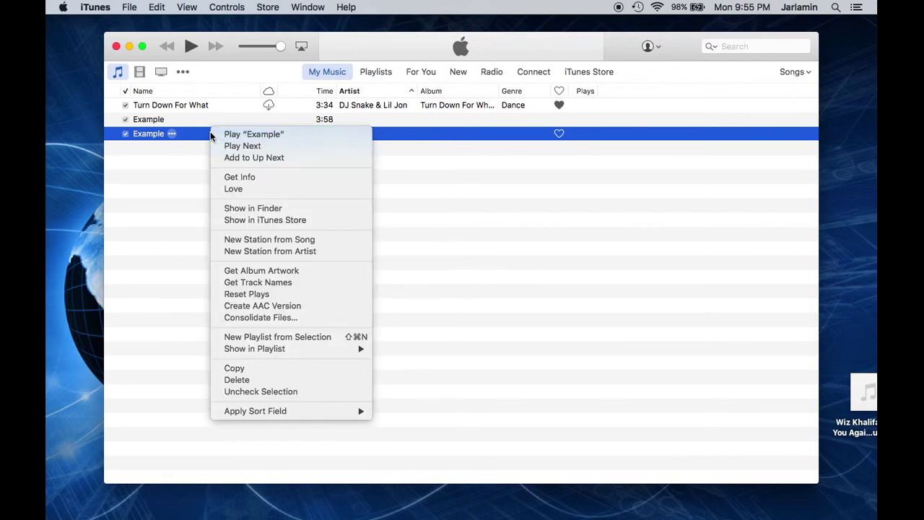
click(262, 306)
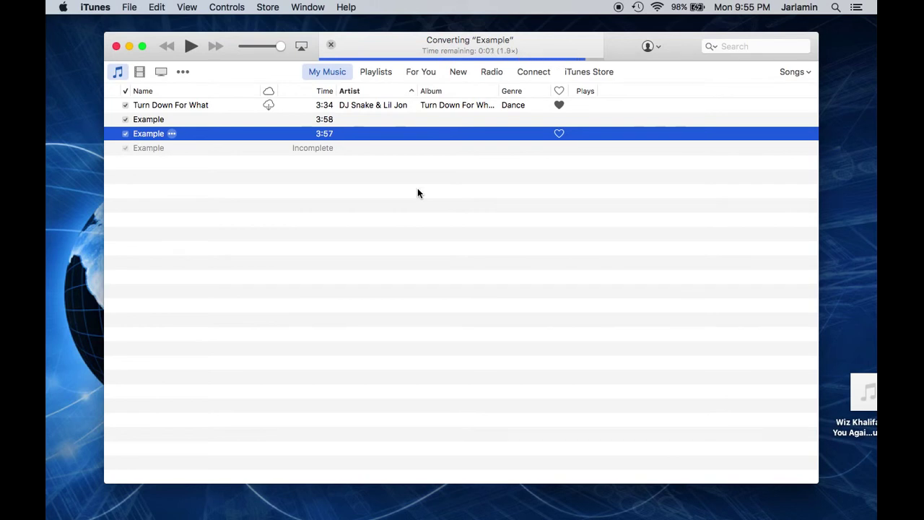
click(242, 148)
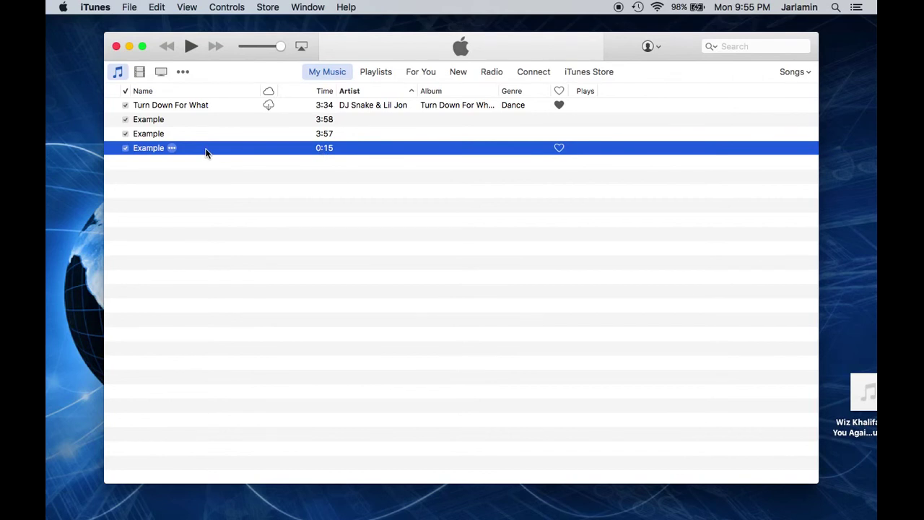
drag(205, 152, 60, 142)
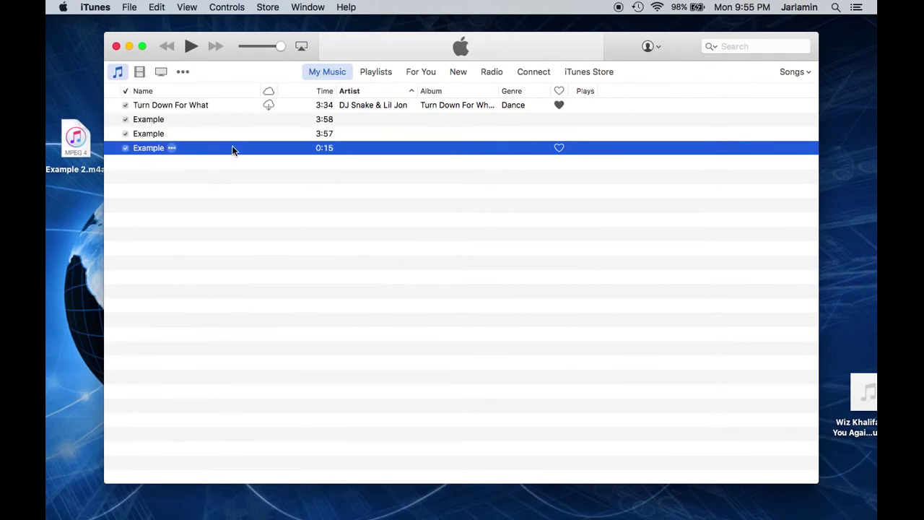
- Delete the 0:15 "Example" clip from the library, suppressing future delete confirmations and moving its file to the Trash
right_click(232, 150)
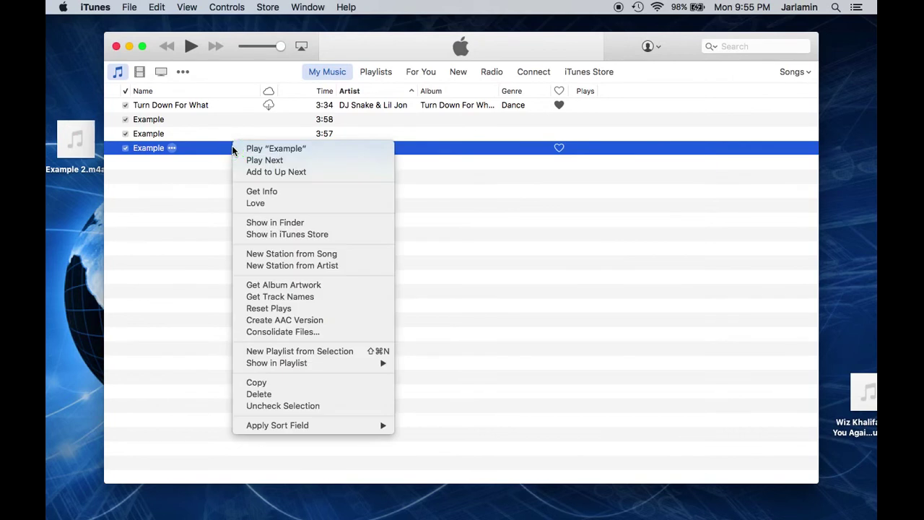
click(285, 393)
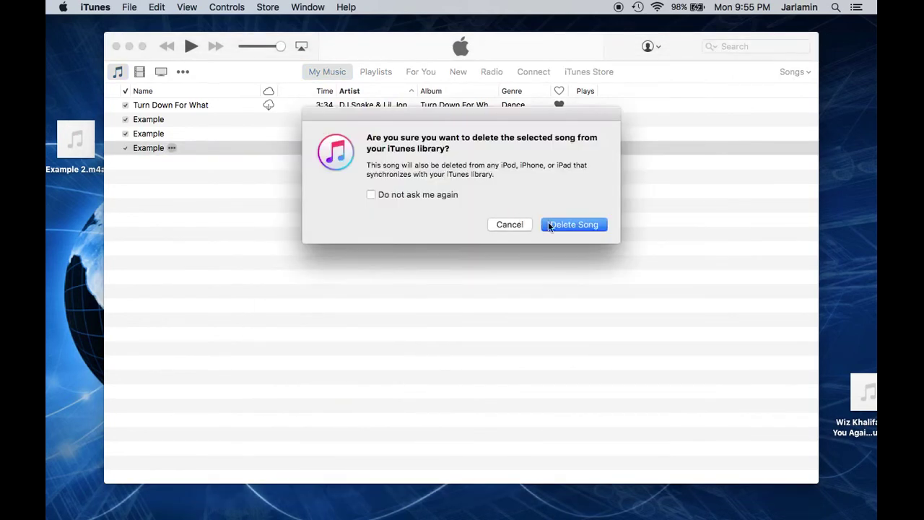
click(412, 194)
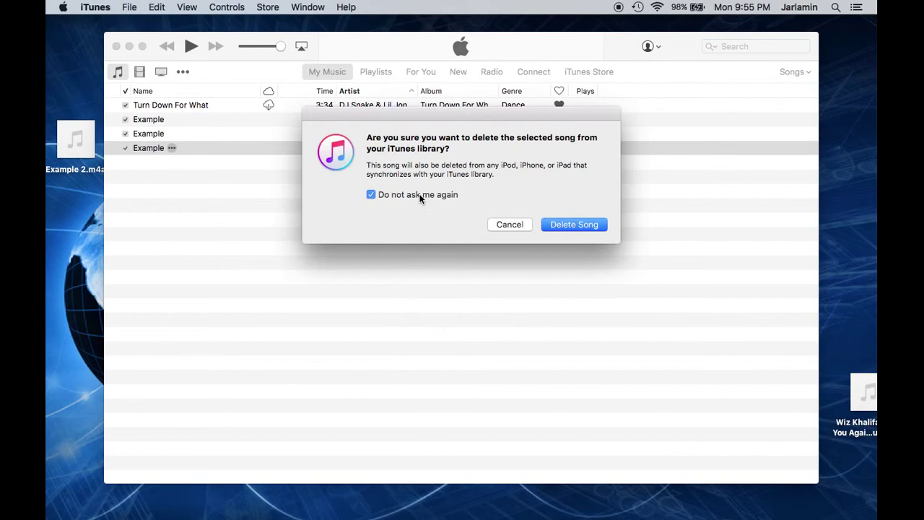
click(556, 224)
click(553, 205)
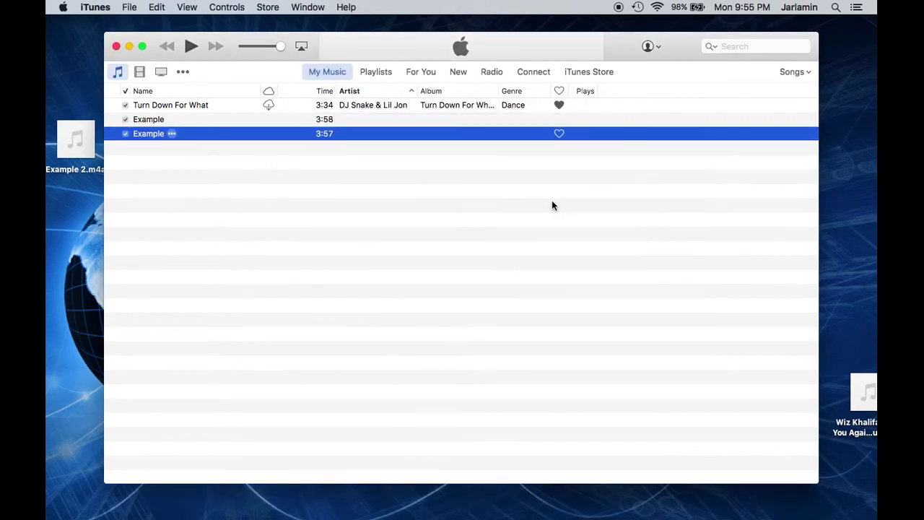
- Delete the 3:57 "Example" copy from the library and move its file to the Trash
right_click(280, 137)
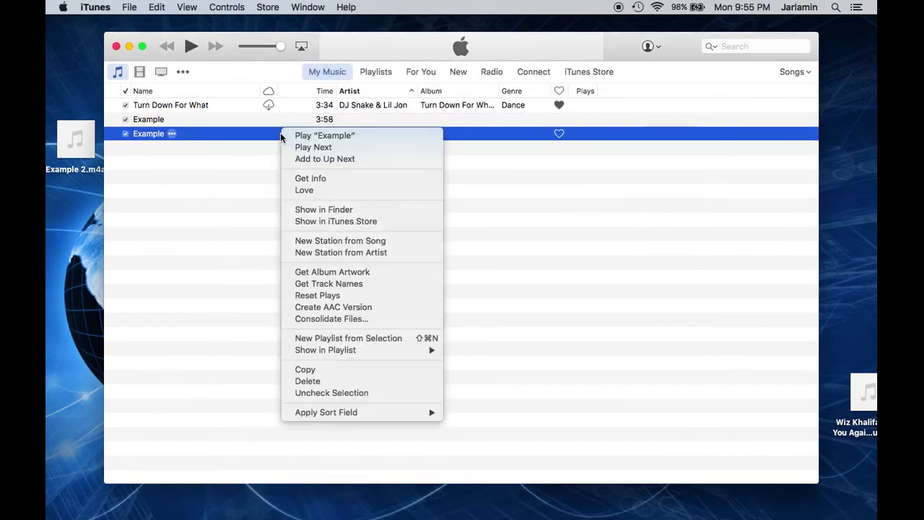
click(344, 379)
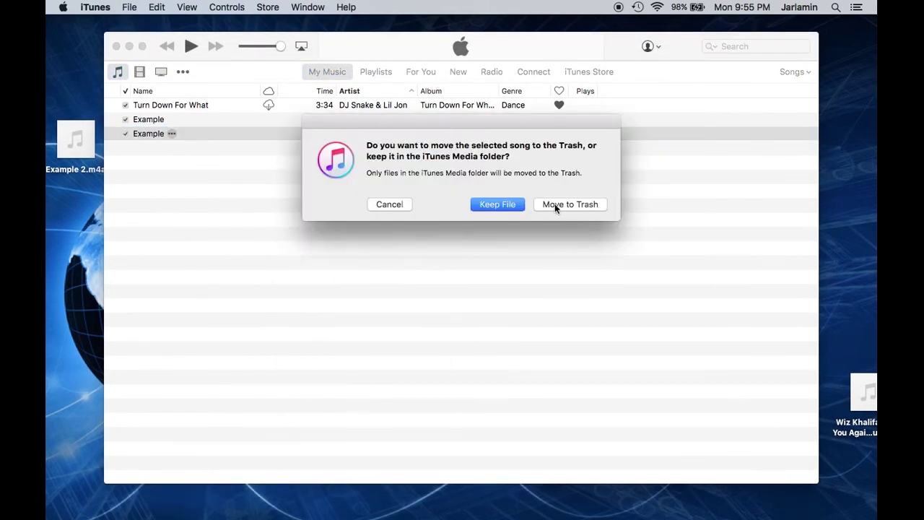
click(558, 204)
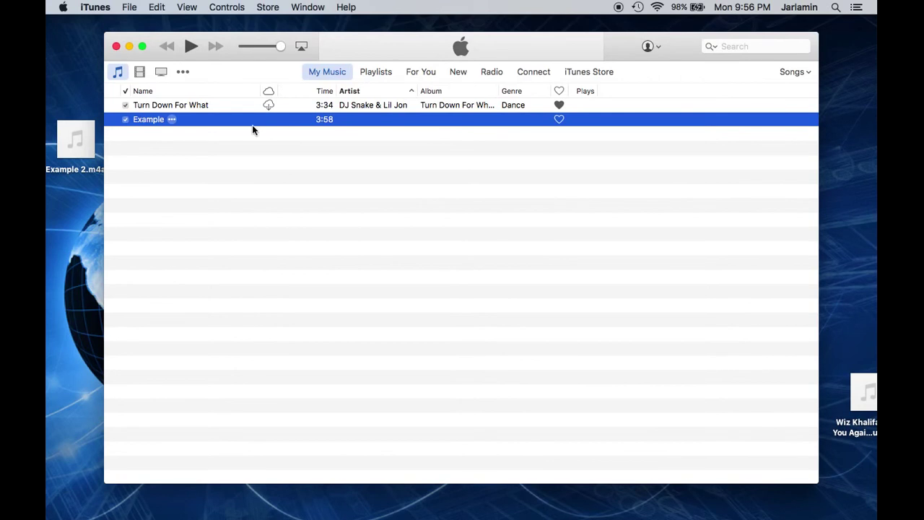
- Minimize the iTunes window and move Example 2.m4a to the area just above the globe on the desktop
click(131, 44)
mouse_move(75, 139)
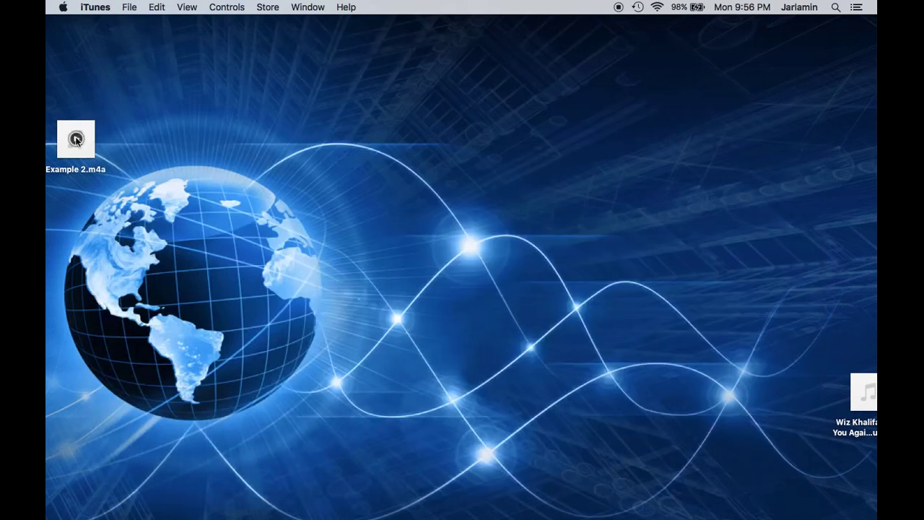
drag(76, 140, 286, 131)
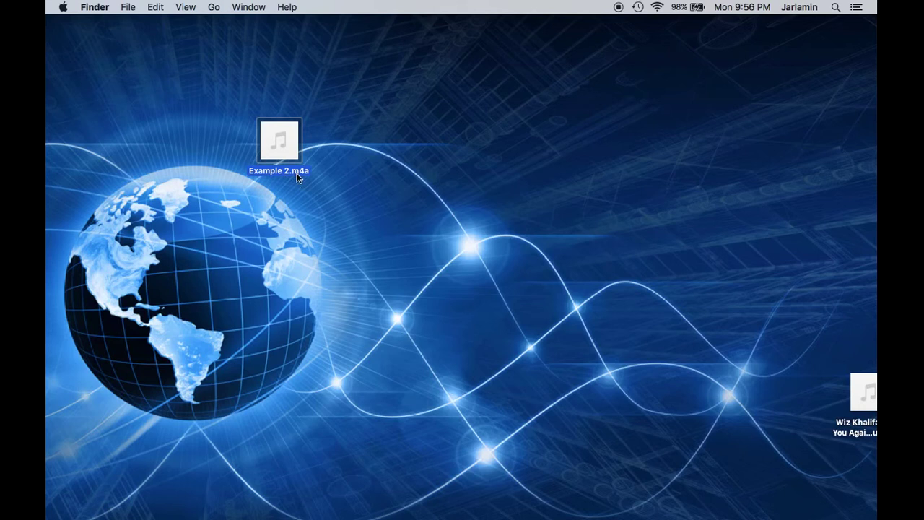
- Rename the desktop file Example 2.m4a to Example 2.m4r and accept the extension change
mouse_move(286, 155)
click(292, 173)
click(308, 171)
key(BackSpace)
text(r)
click(371, 248)
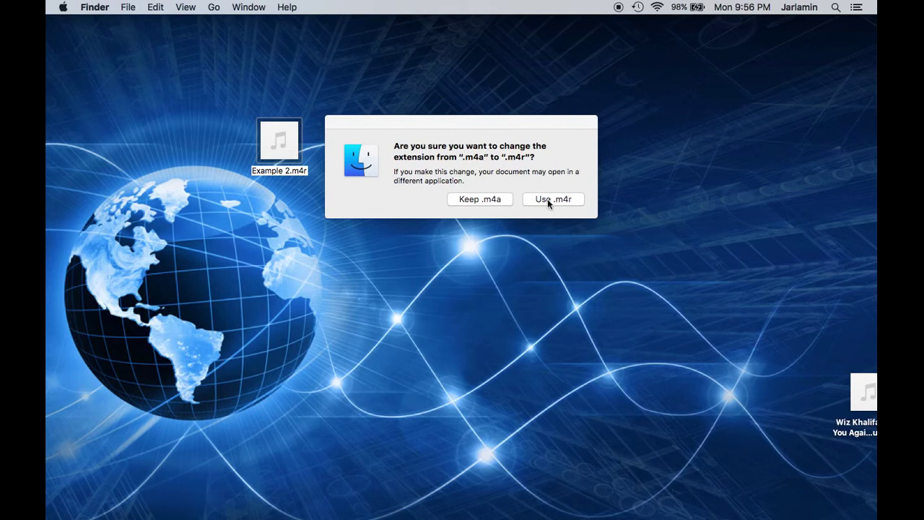
click(553, 200)
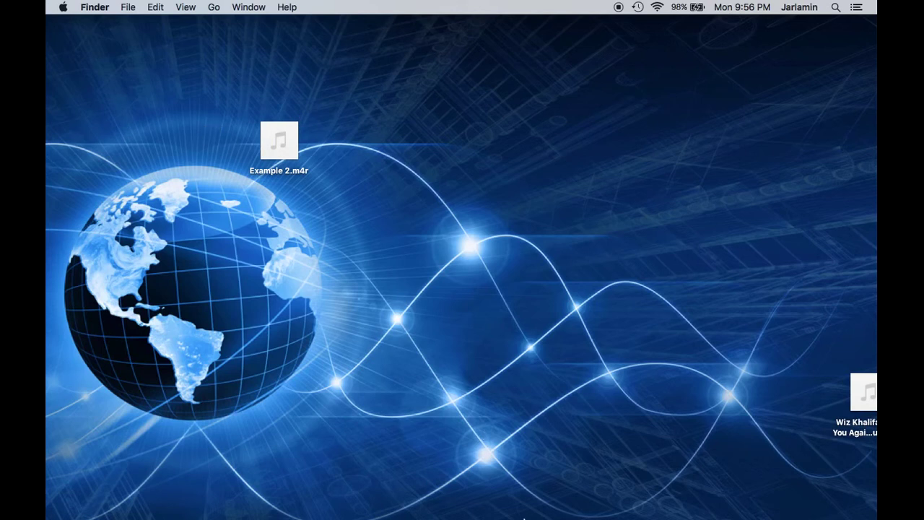
mouse_move(514, 509)
click(569, 501)
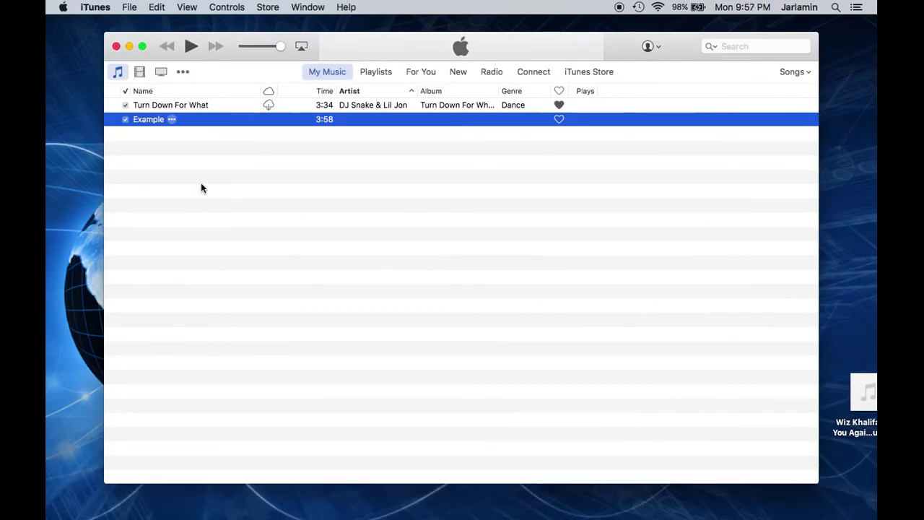
click(129, 47)
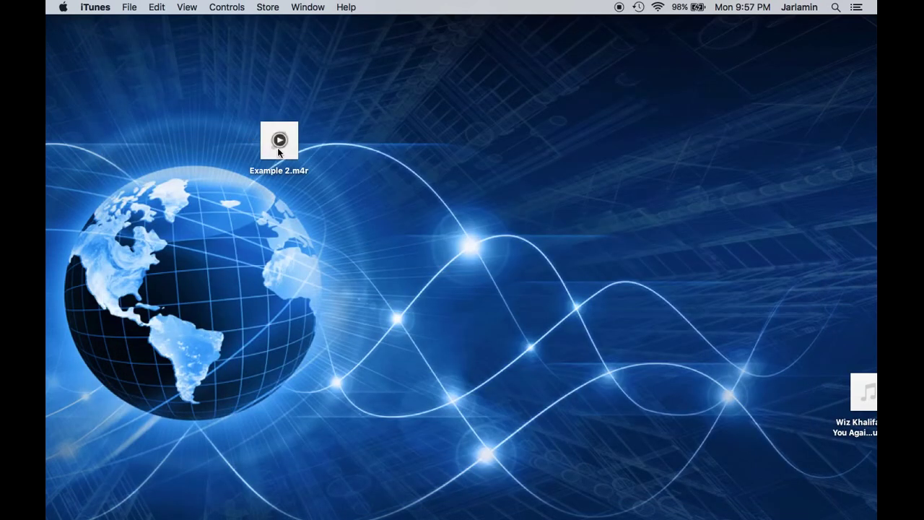
- Switch to iTunes, add Example 2.m4r from the Desktop to the library, and show the Tones collection
mouse_move(599, 514)
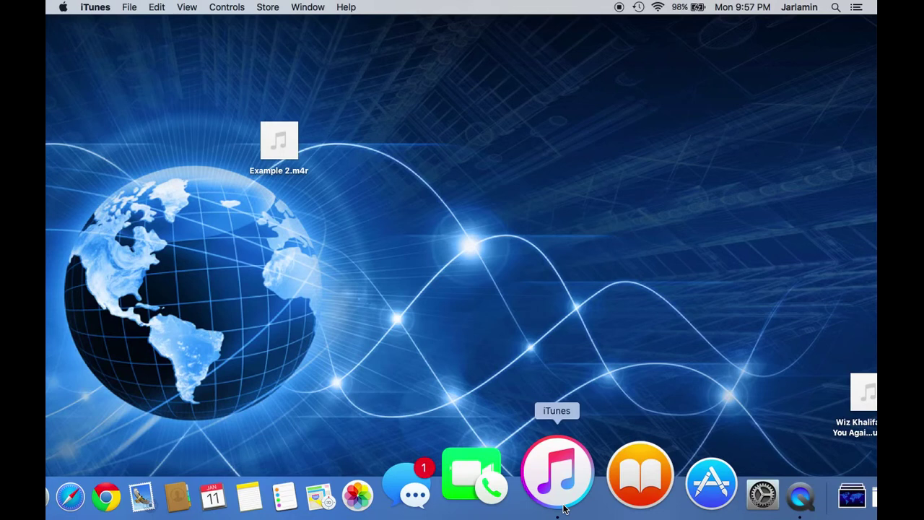
click(557, 477)
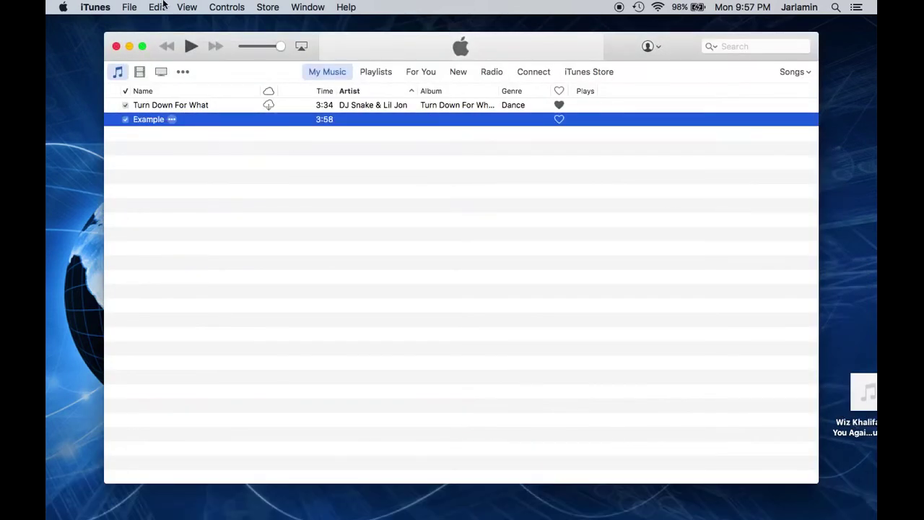
click(127, 7)
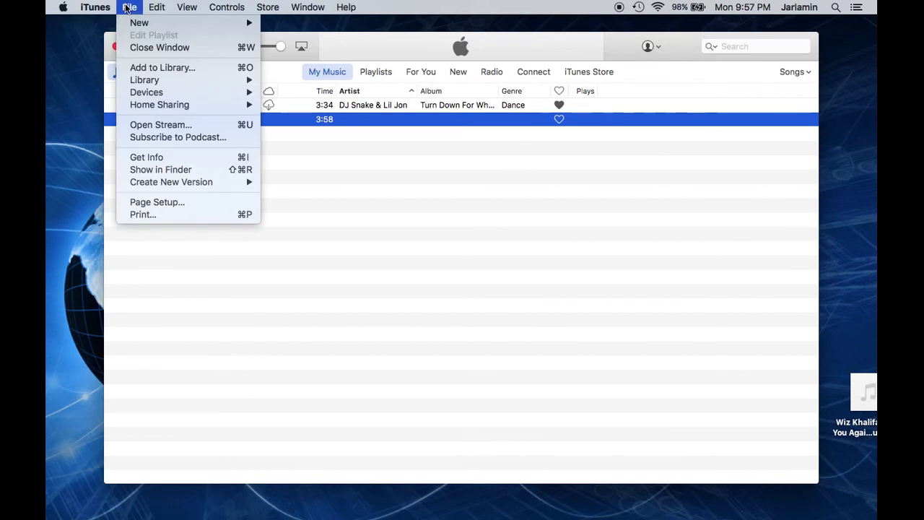
click(153, 68)
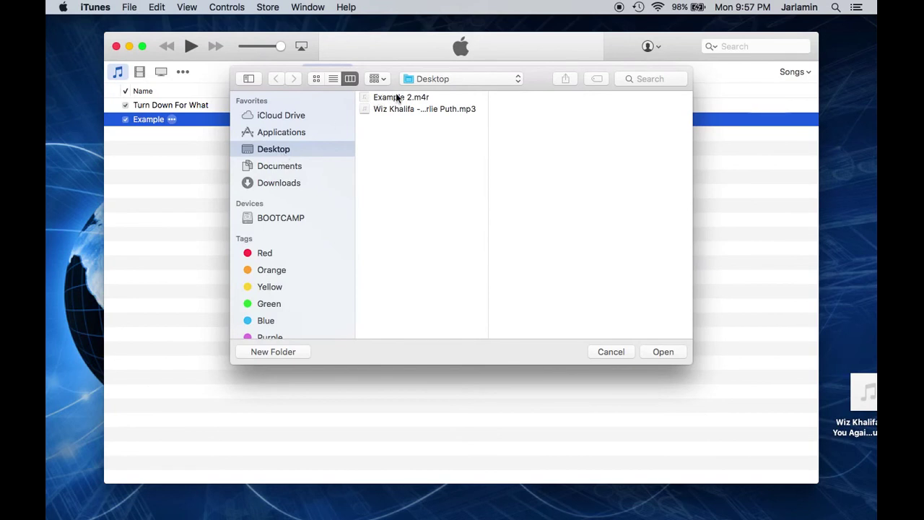
click(395, 100)
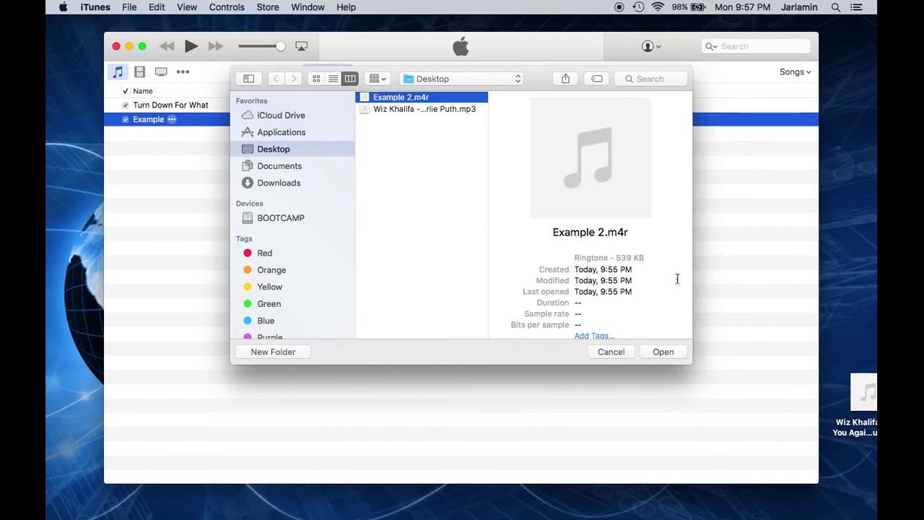
click(672, 354)
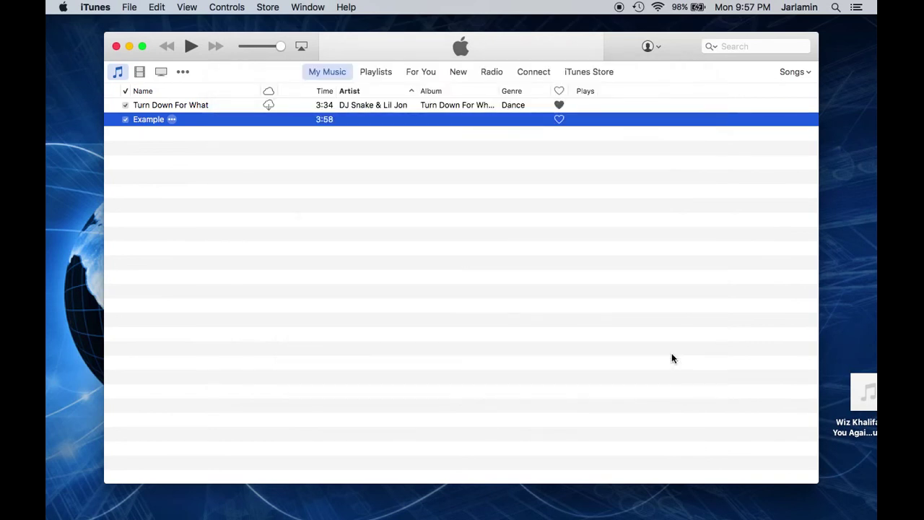
click(183, 72)
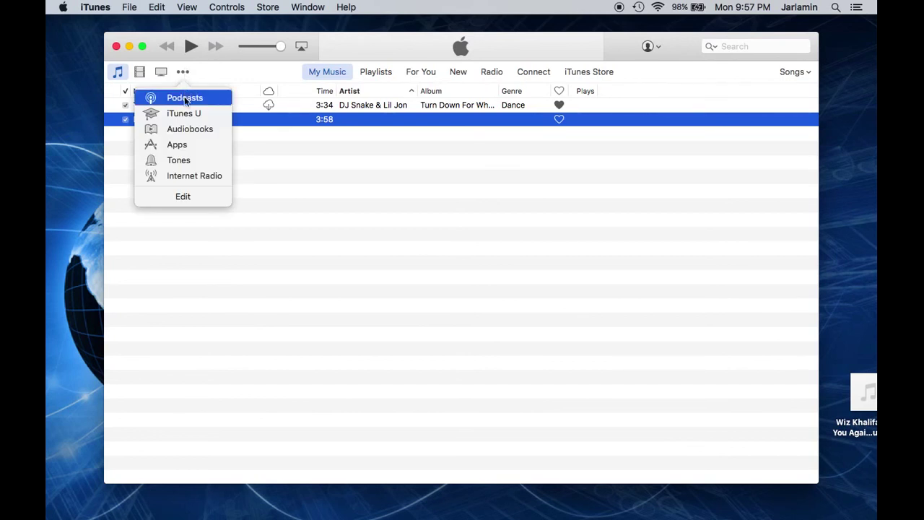
click(193, 163)
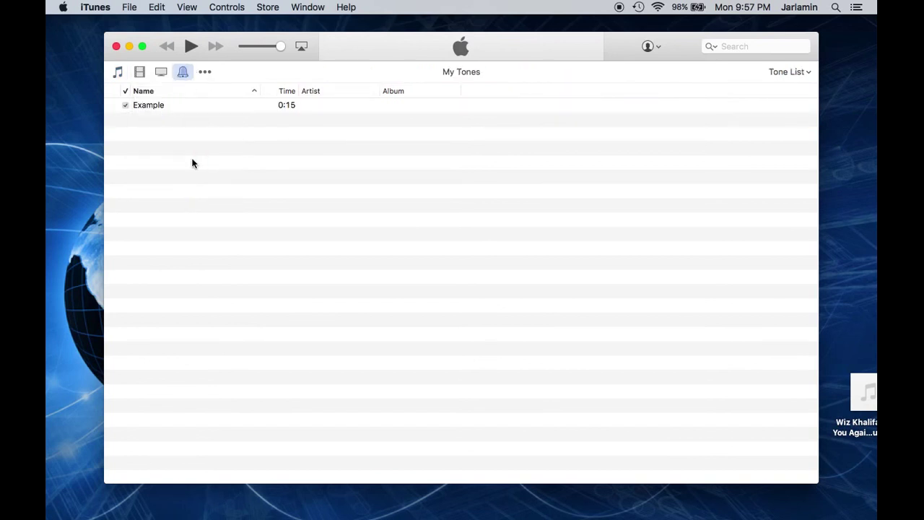